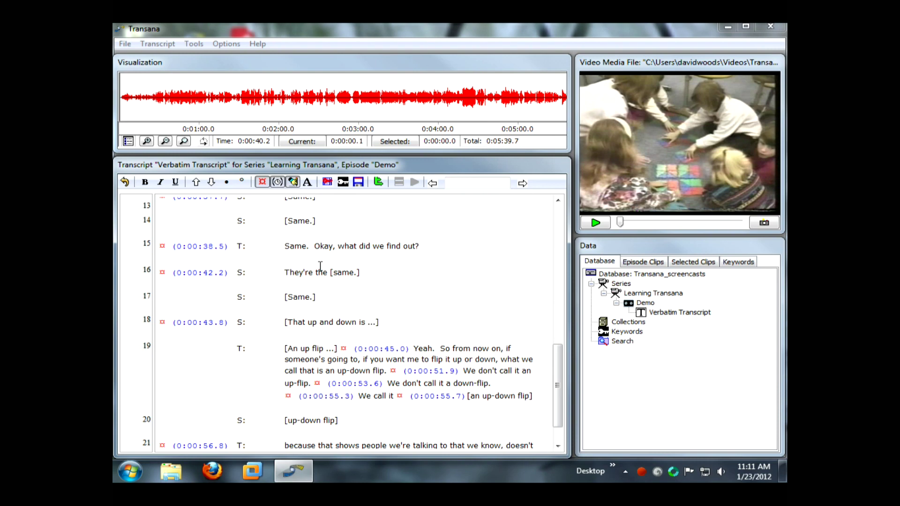
# Turn off time code display in the Demo episode's Verbatim Transcript.
pyautogui.click(359, 183)
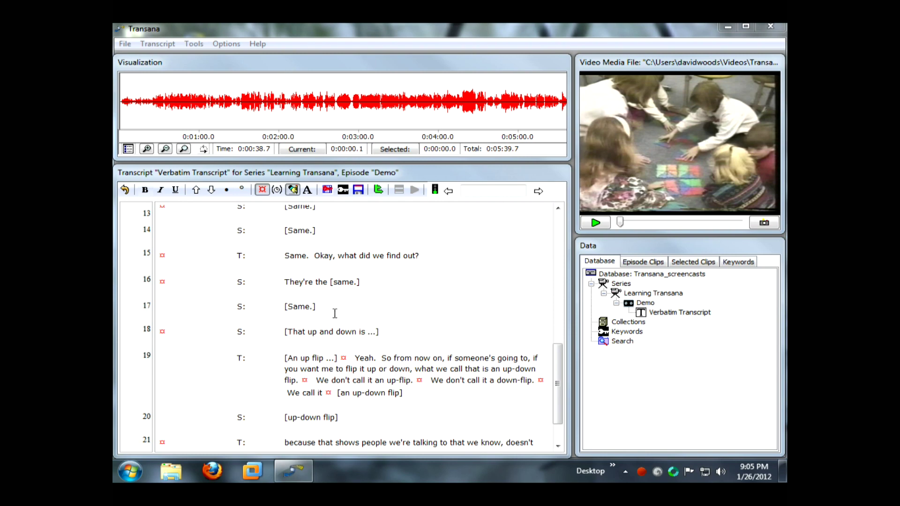
# Add a transcript named 'Default Transcript Template' to the Demo episode.
pyautogui.rightClick(651, 305)
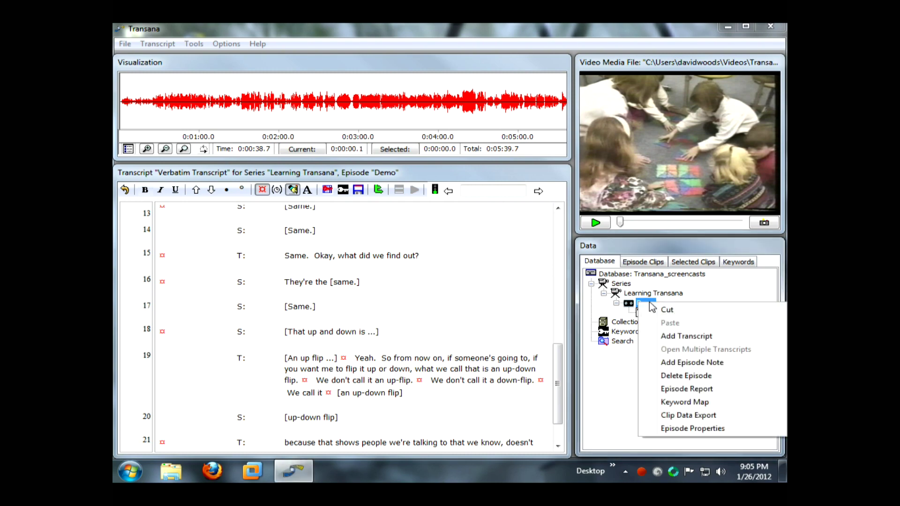
pyautogui.click(682, 337)
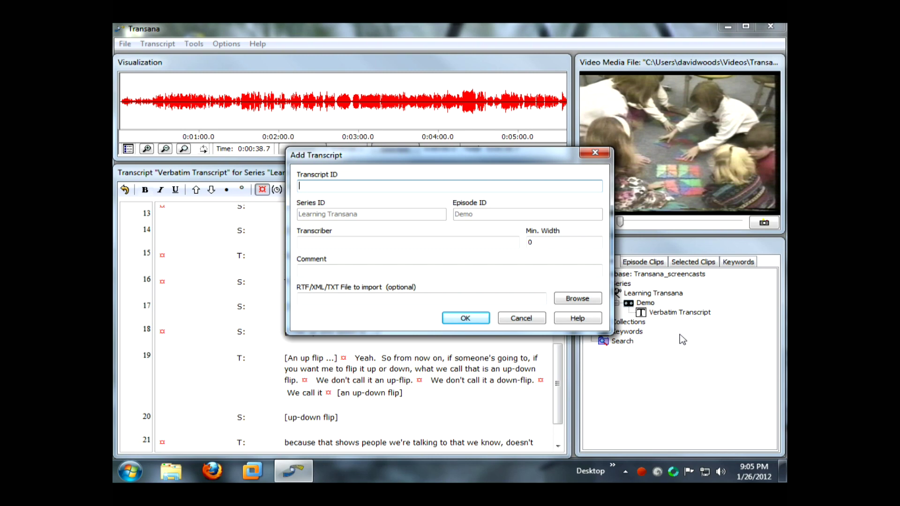
pyautogui.write('Default Transcript Template')
pyautogui.click(465, 318)
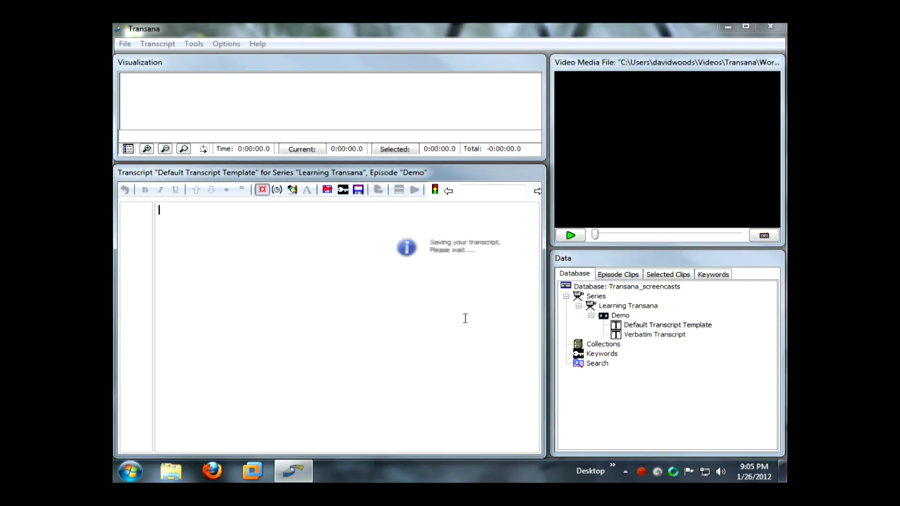
# Enable editing and format line 1 as 16 pt bold, centered, with 0.5 inch spacing after.
pyautogui.click(292, 191)
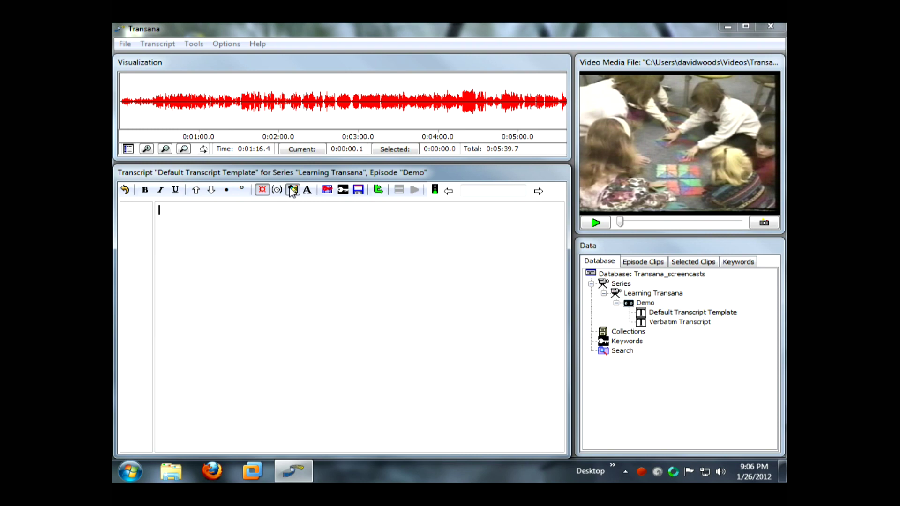
pyautogui.click(292, 191)
pyautogui.click(308, 191)
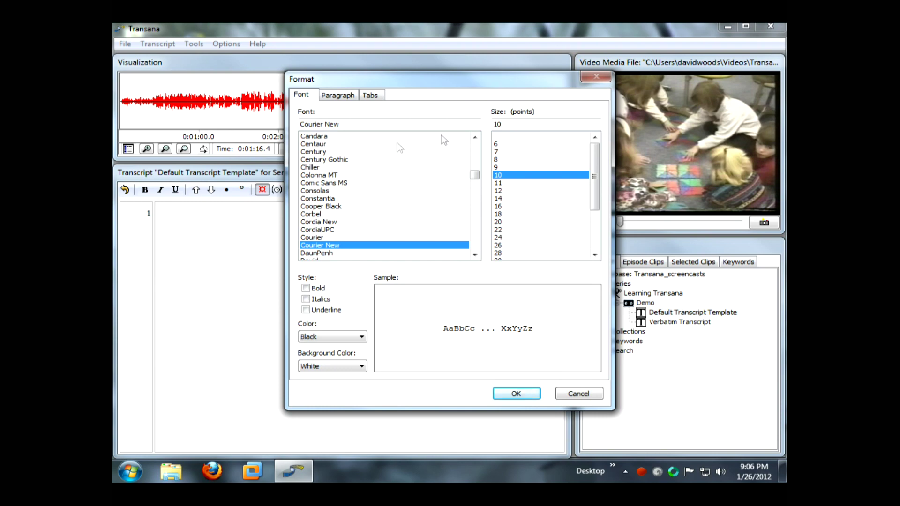
pyautogui.click(503, 206)
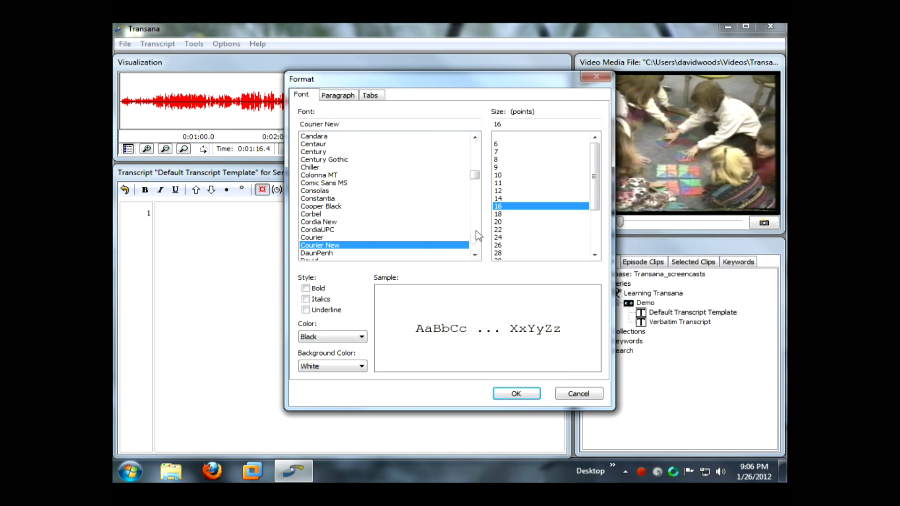
pyautogui.click(305, 289)
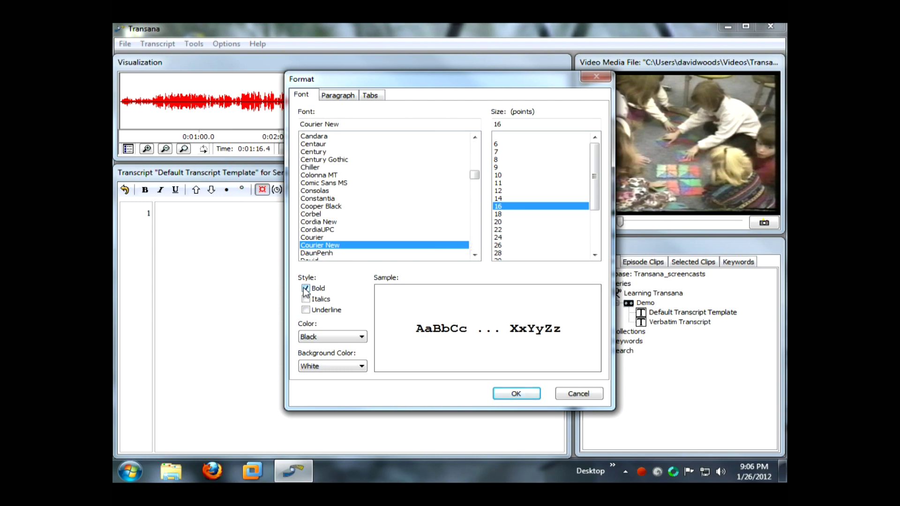
pyautogui.click(345, 98)
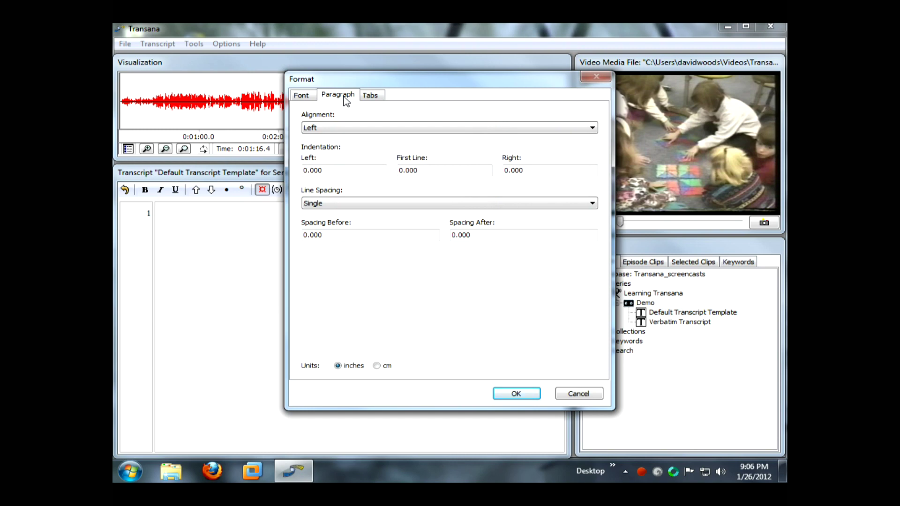
pyautogui.click(424, 128)
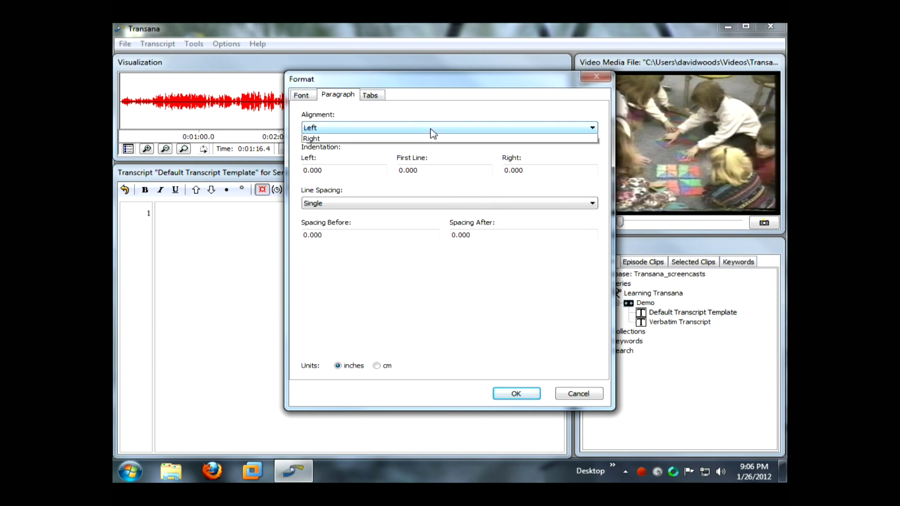
pyautogui.click(427, 147)
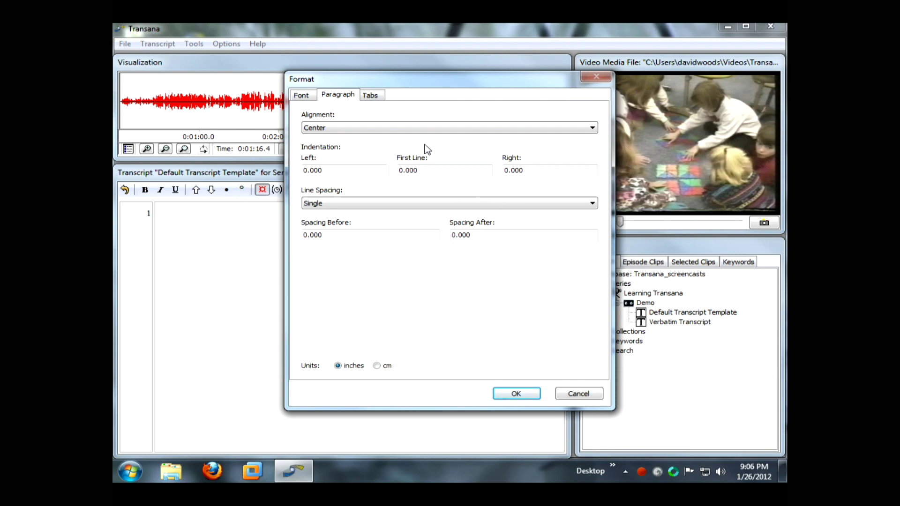
pyautogui.click(460, 234)
pyautogui.moveTo(460, 234); pyautogui.dragTo(494, 238)
pyautogui.write('5')
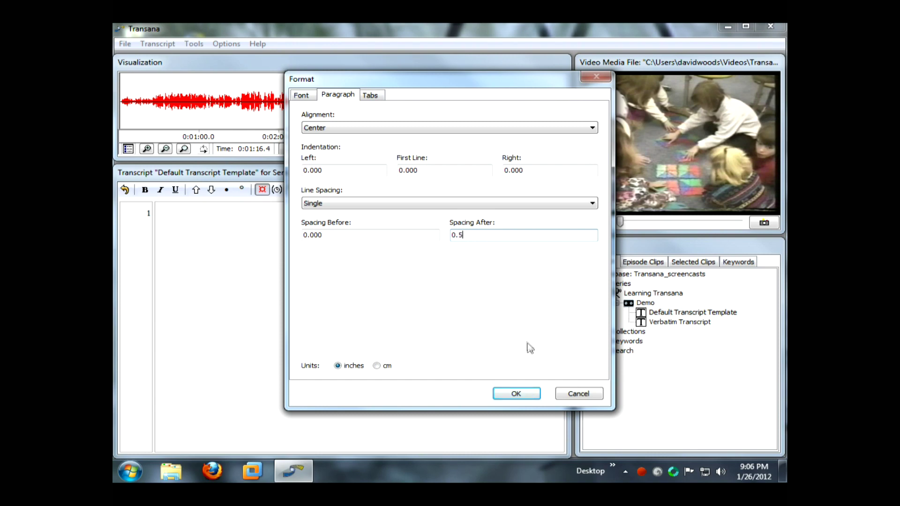
pyautogui.click(521, 393)
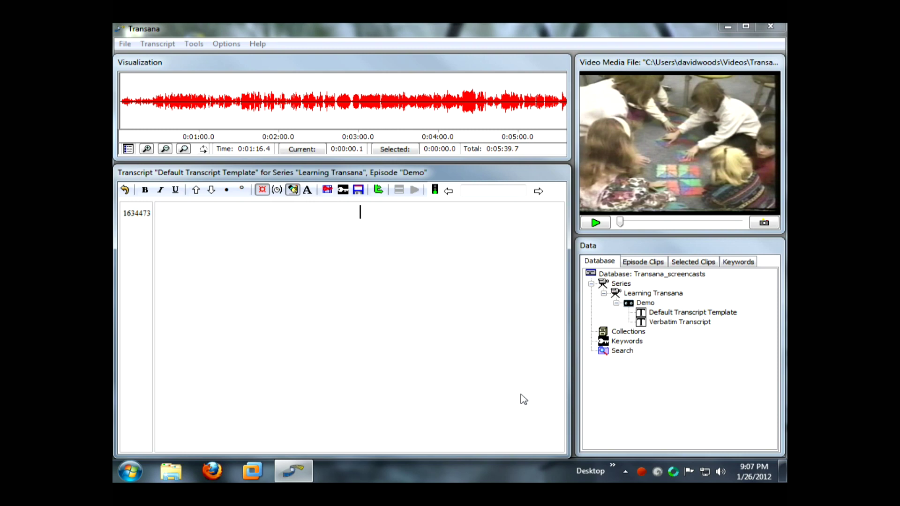
# Type the heading 'Title' on line 1 and start a new line.
pyautogui.write('Title')
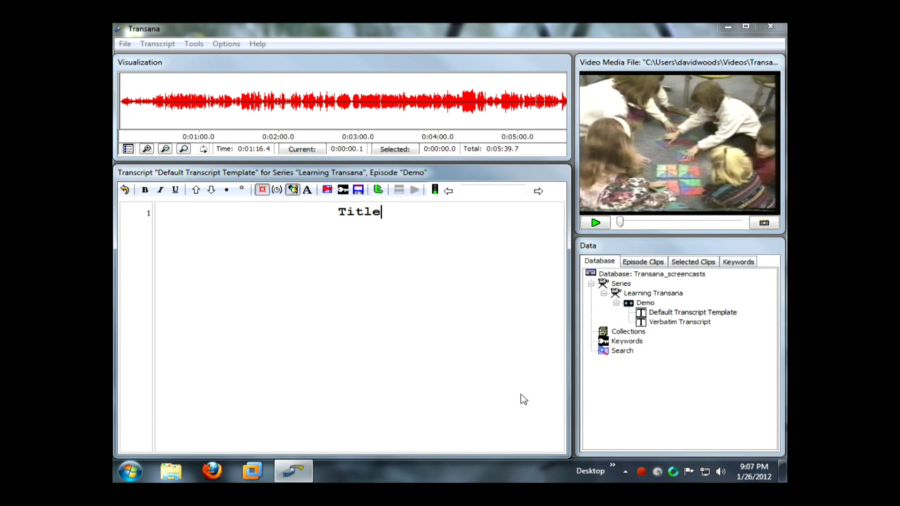
pyautogui.press('Return')
pyautogui.press('Return')
# Set line 2 to 10 pt, not bold, left-aligned, with 0 spacing after.
pyautogui.click(307, 191)
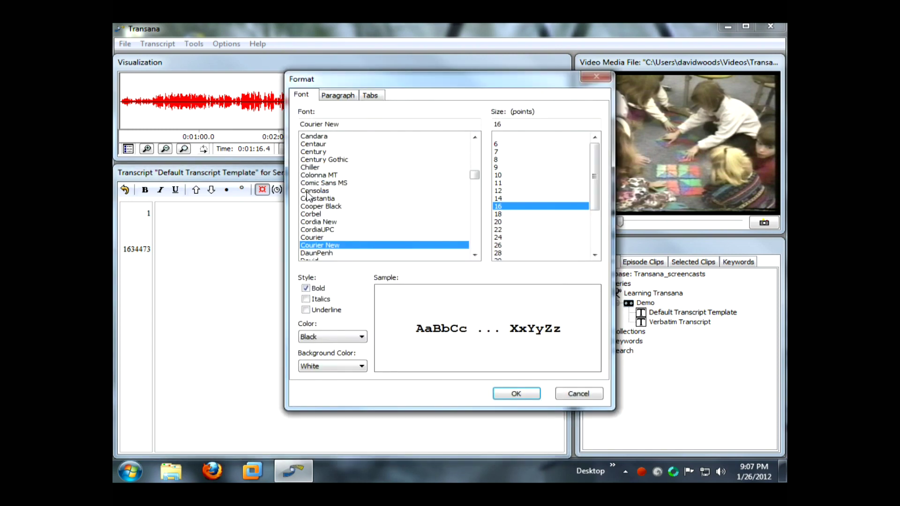
pyautogui.click(502, 177)
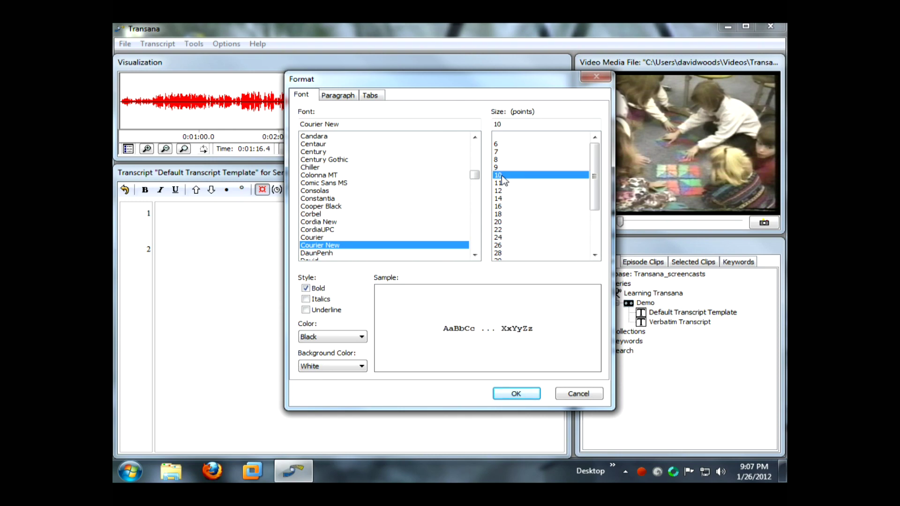
pyautogui.click(306, 289)
pyautogui.click(347, 96)
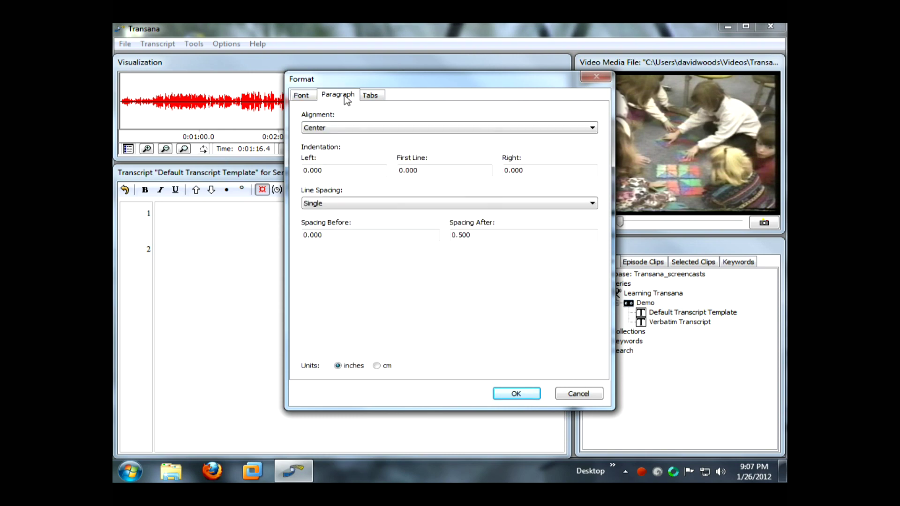
pyautogui.click(380, 129)
pyautogui.click(363, 139)
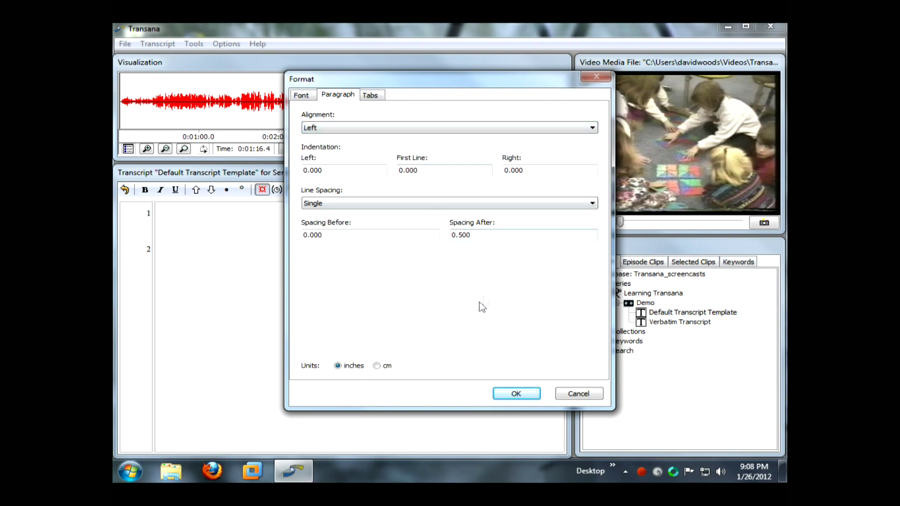
pyautogui.moveTo(459, 236); pyautogui.dragTo(511, 233)
pyautogui.write('0')
# Replace all default tab stops with a single 2.00 inch tab stop.
pyautogui.click(380, 97)
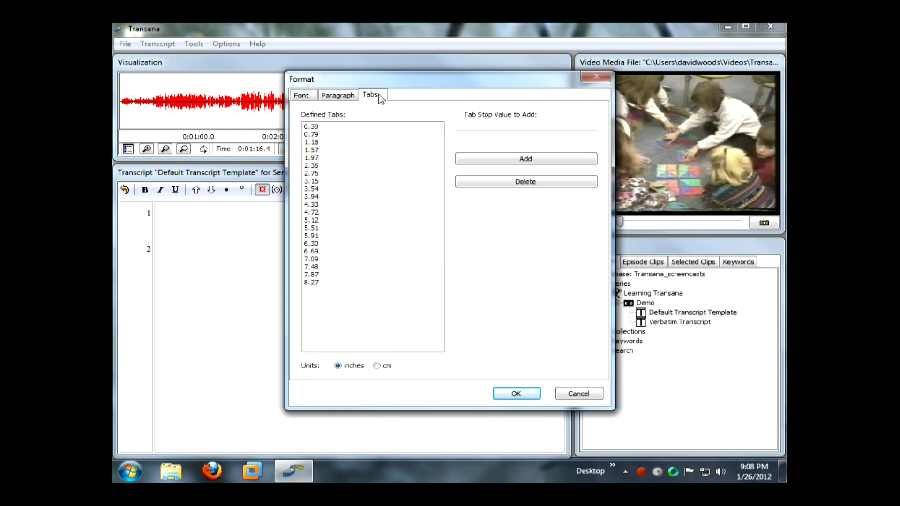
pyautogui.click(318, 131)
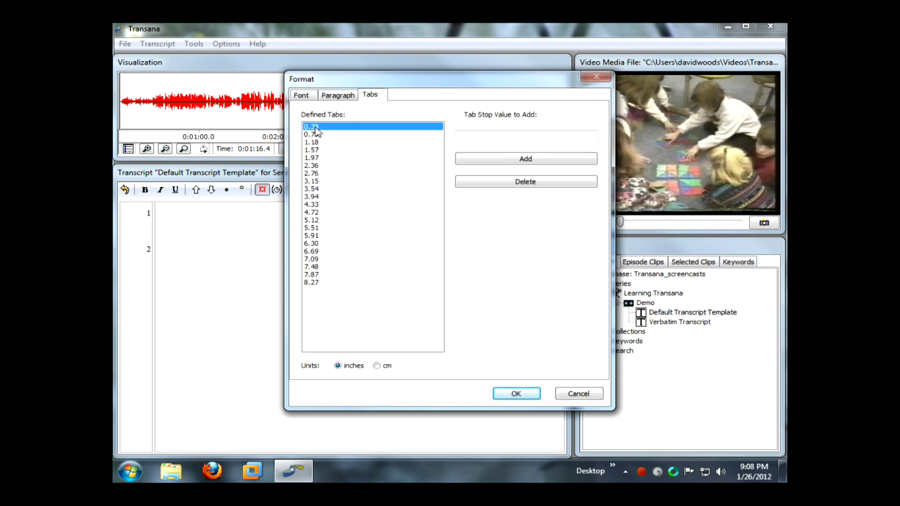
pyautogui.keyDown('shift'); pyautogui.click(321, 283); pyautogui.keyUp('shift')
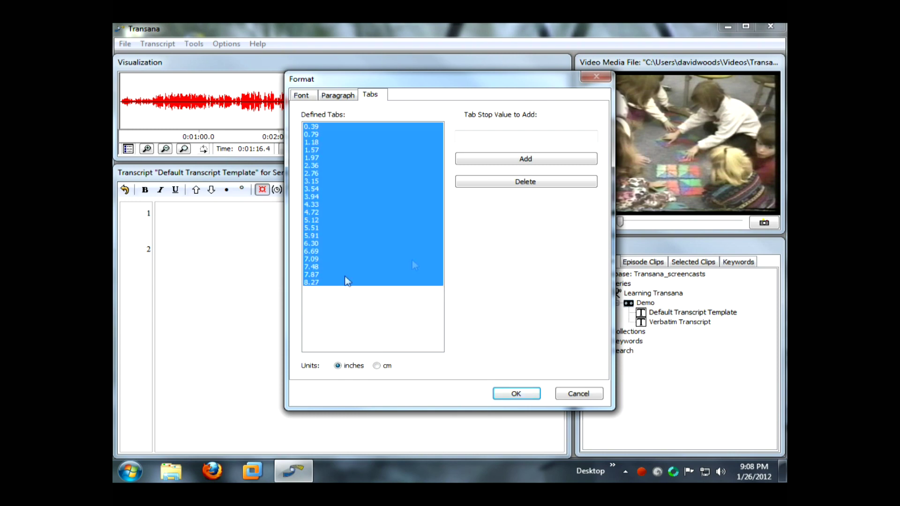
pyautogui.click(548, 184)
pyautogui.click(497, 136)
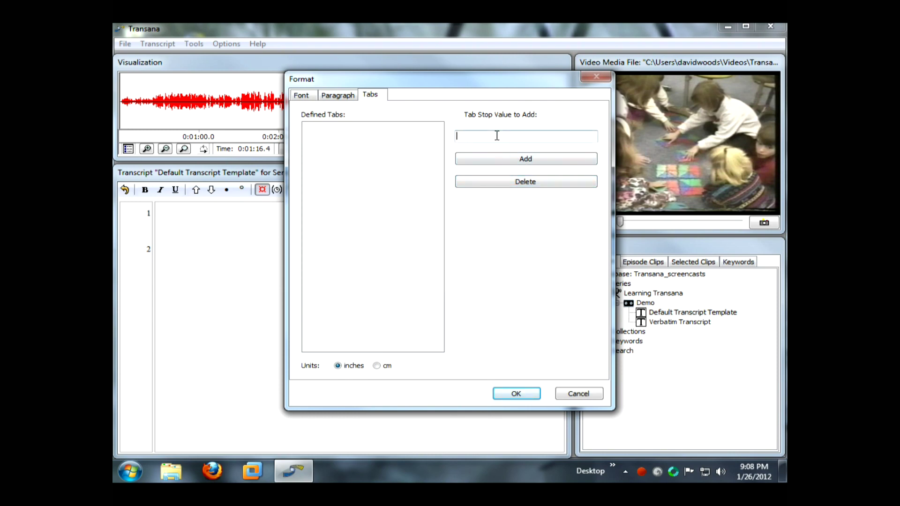
pyautogui.write('2')
pyautogui.click(507, 164)
pyautogui.click(518, 395)
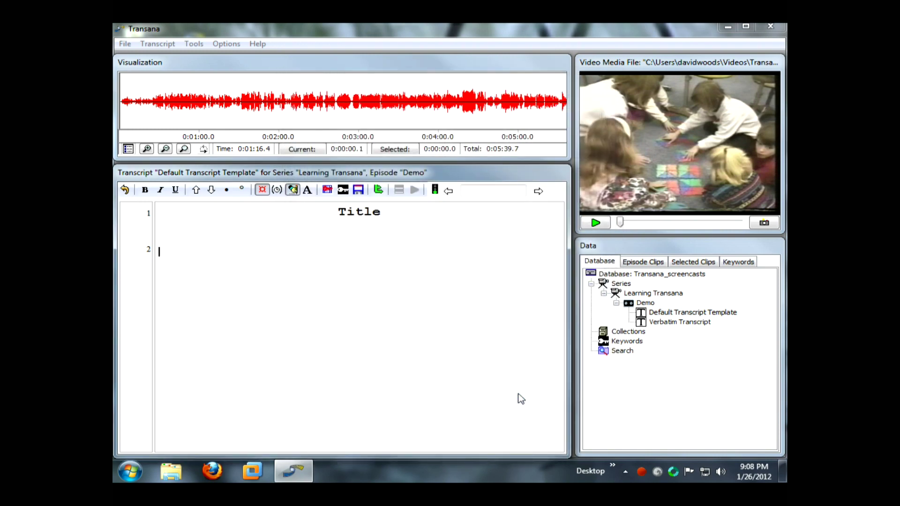
# Type the header labels 'Media File Name:' and 'Transcribed by' on lines 2 and 3, each followed by a tab.
pyautogui.write('Media File Name:')
pyautogui.press('Tab')
pyautogui.press('Return')
pyautogui.write('Trans')
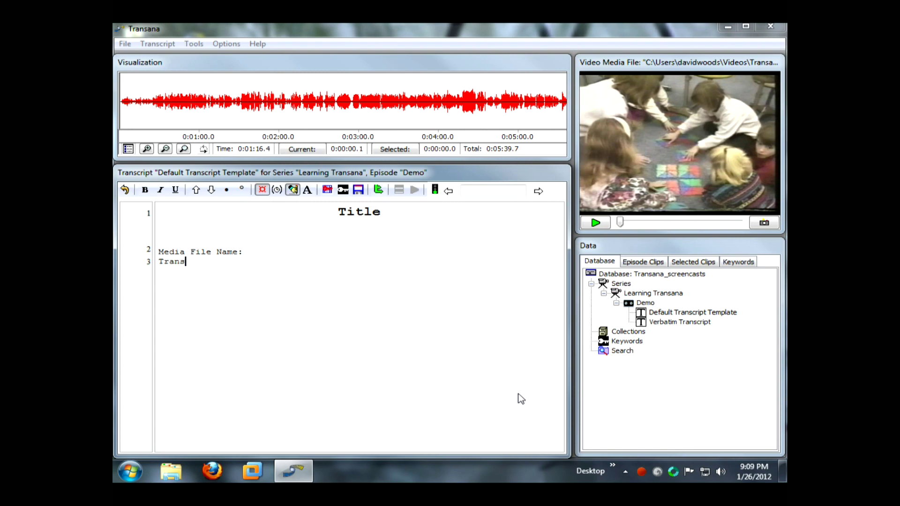
pyautogui.write('cribed by"')
pyautogui.press('Tab')
# Give the Transcribed by line 0.25 inch spacing after.
pyautogui.click(307, 190)
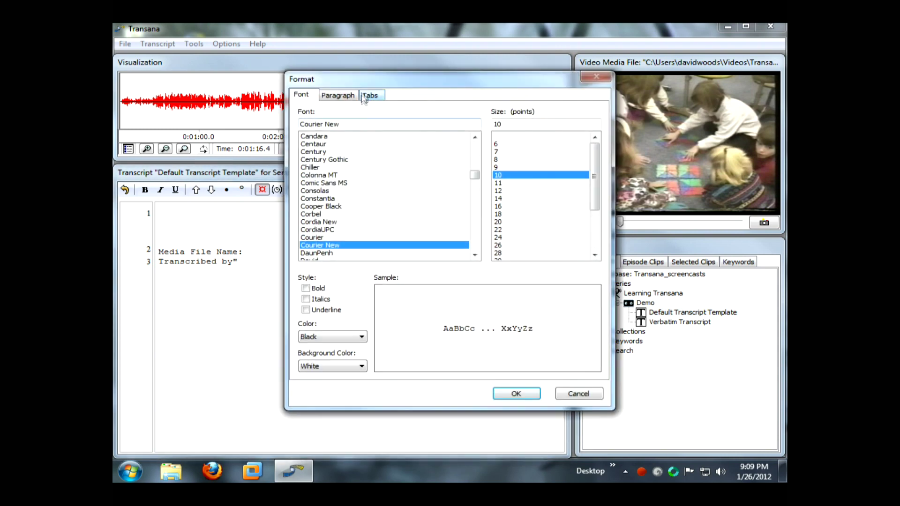
pyautogui.click(346, 97)
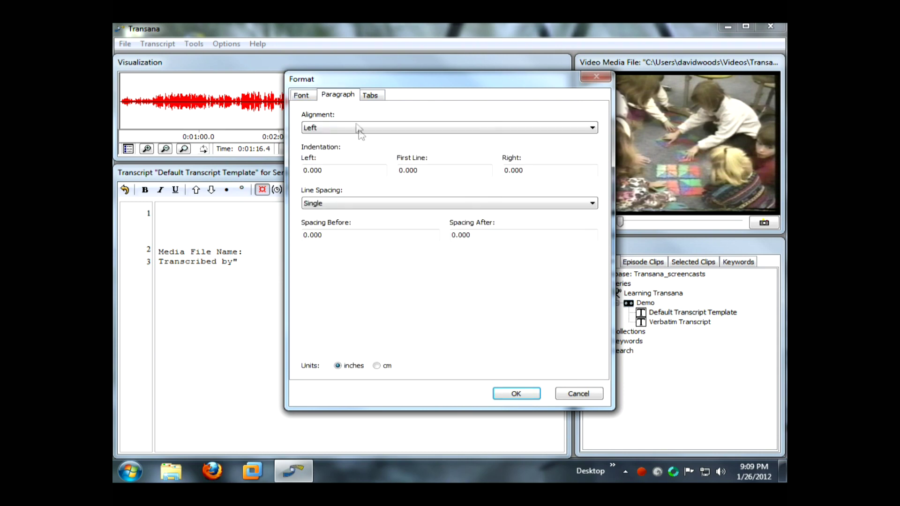
pyautogui.moveTo(457, 236); pyautogui.dragTo(486, 231)
pyautogui.write('.25')
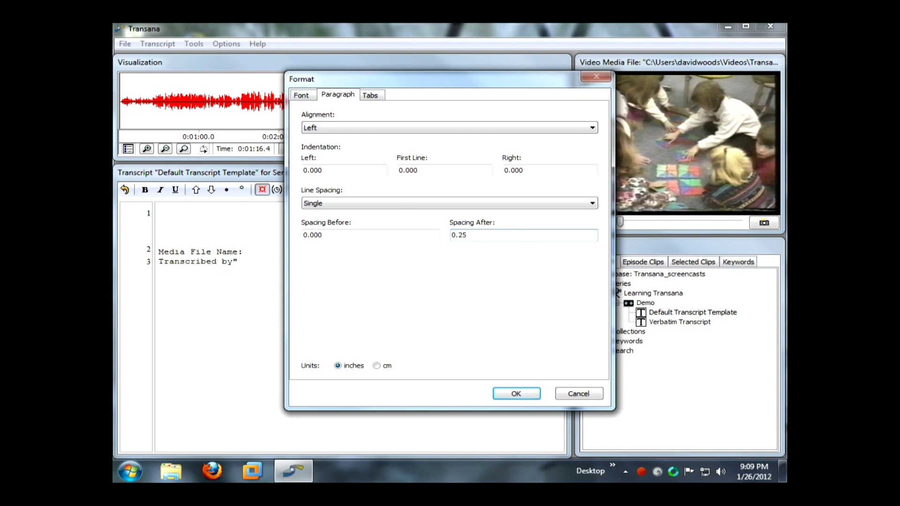
pyautogui.click(516, 394)
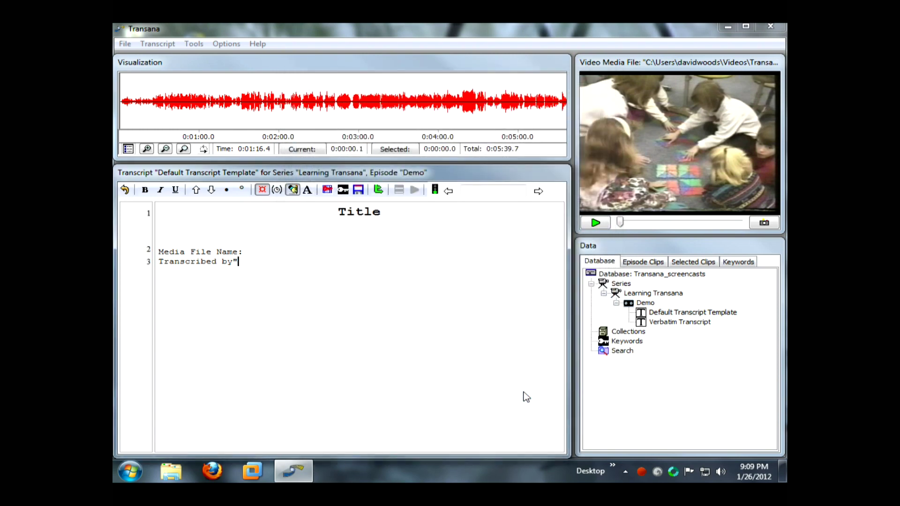
# Replace the stray quote with a colon, add a tab, and start line 4.
pyautogui.hotkey('shift', 'Left')
pyautogui.write(':')
pyautogui.press('Tab')
pyautogui.press('Return')
pyautogui.press('Return')
# Set line 4 to 12 pt with 2 inch left indent, -2 first-line indent, 0.25 spacing after.
pyautogui.click(307, 190)
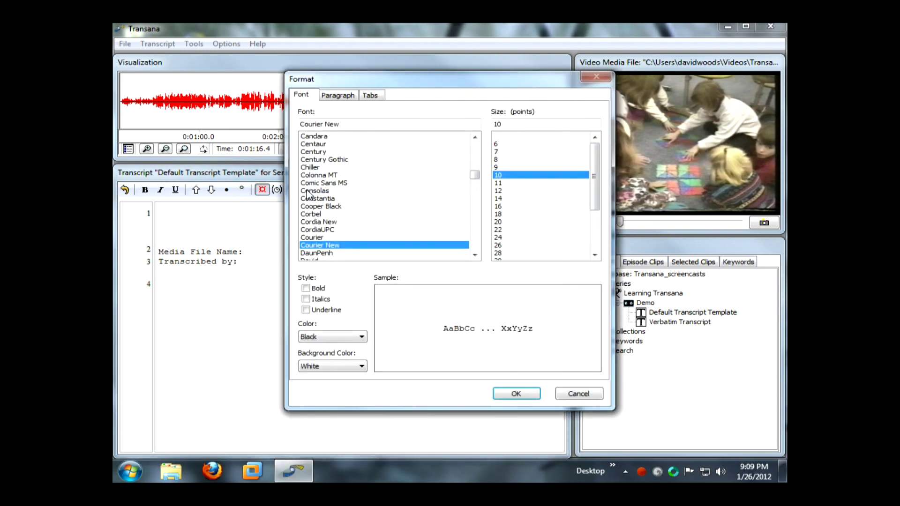
pyautogui.click(498, 192)
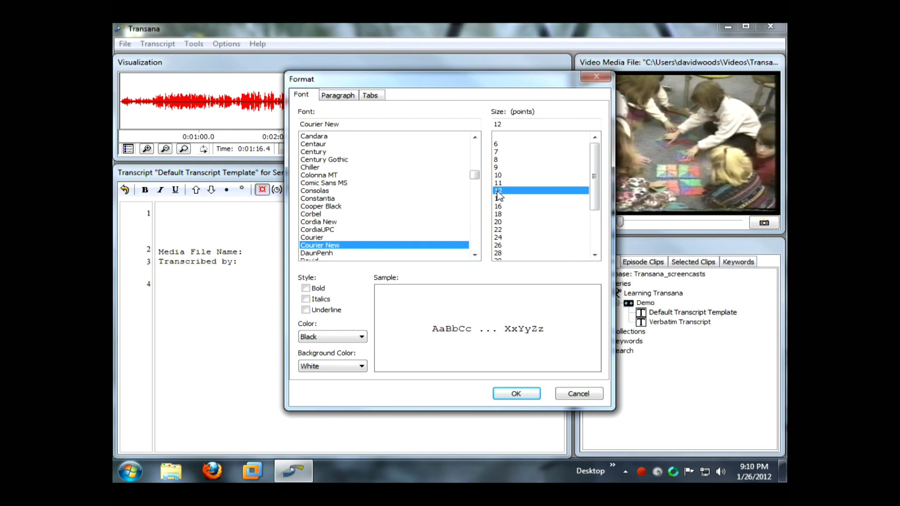
pyautogui.click(346, 98)
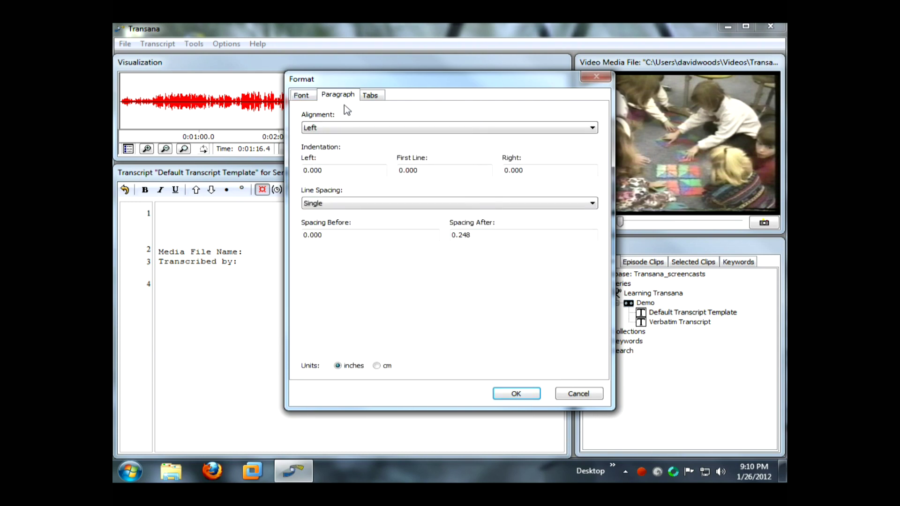
pyautogui.moveTo(340, 170); pyautogui.dragTo(252, 172)
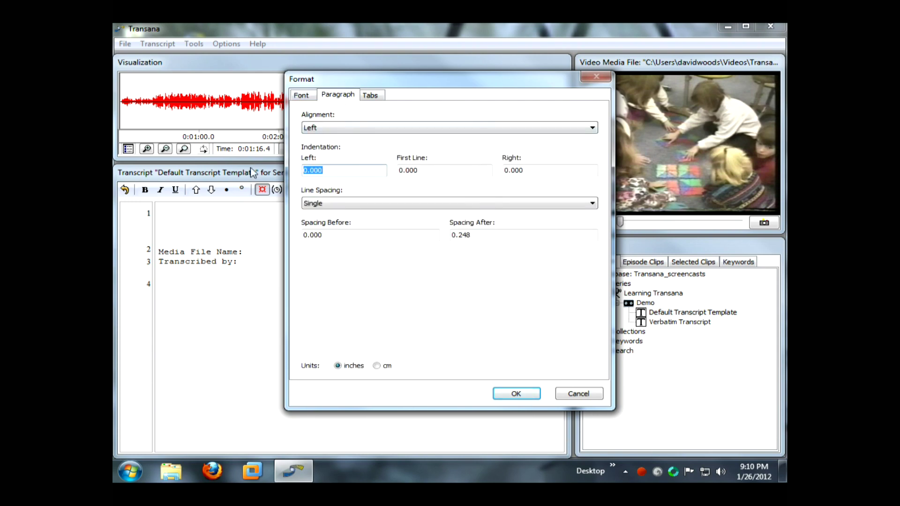
pyautogui.write('2')
pyautogui.press('Tab')
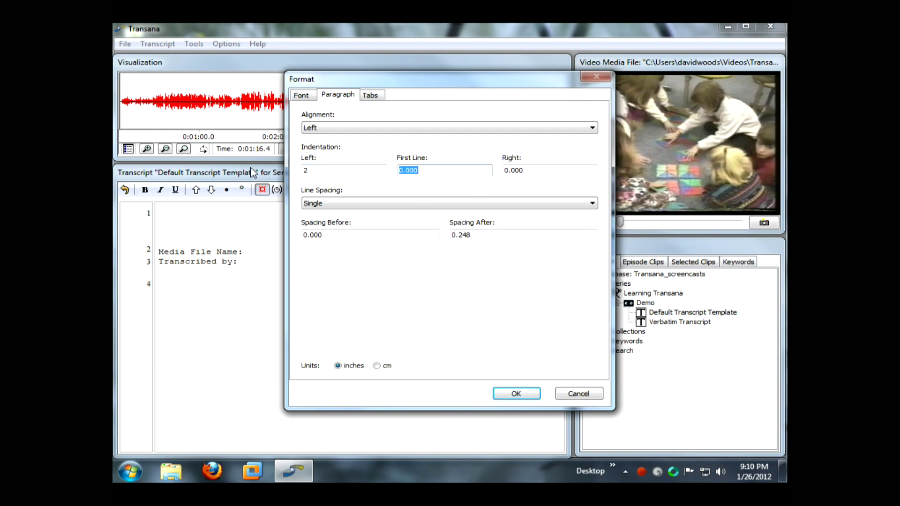
pyautogui.write('-2')
pyautogui.click(460, 236)
pyautogui.moveTo(459, 235); pyautogui.dragTo(491, 236)
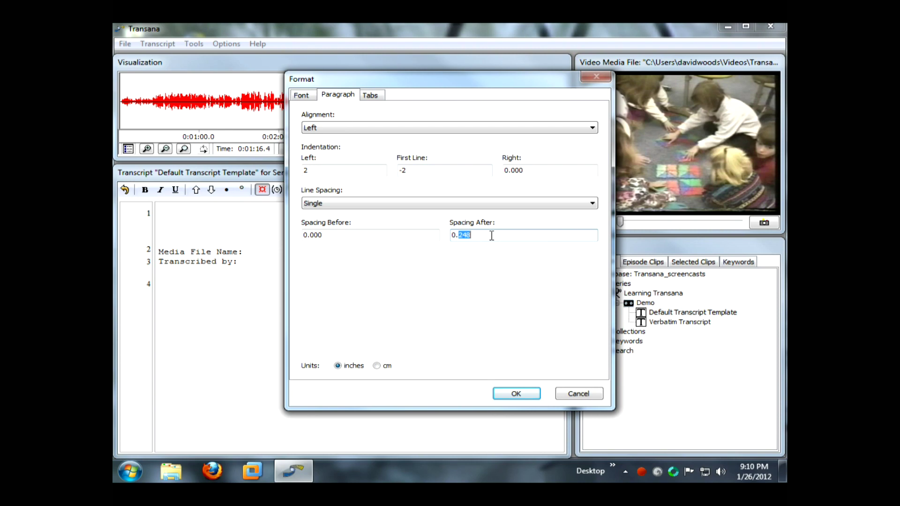
pyautogui.write('25')
# Add a 1.25 inch tab stop and apply the line 4 formatting.
pyautogui.click(369, 96)
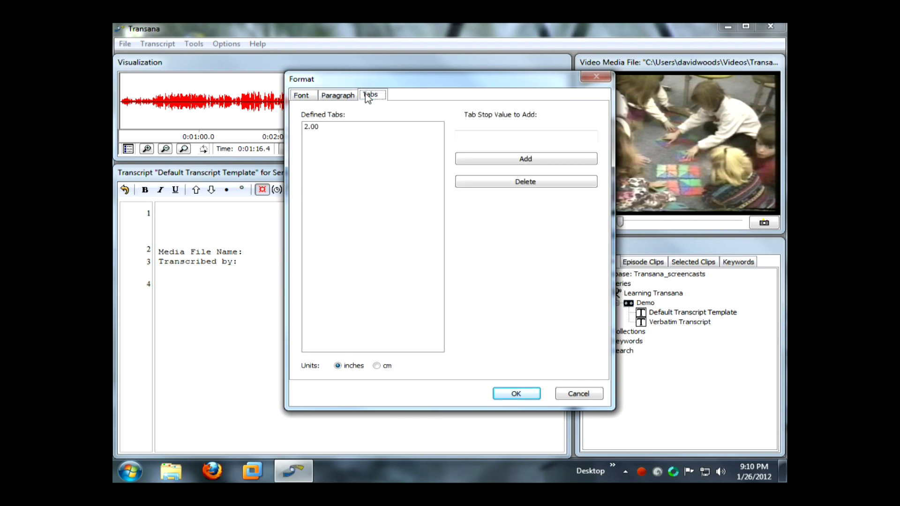
pyautogui.click(476, 137)
pyautogui.write('1.25')
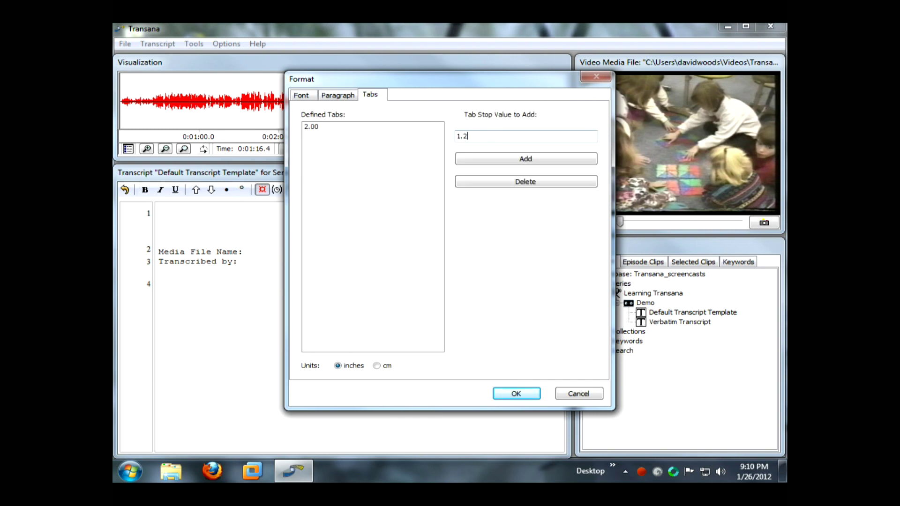
pyautogui.click(494, 159)
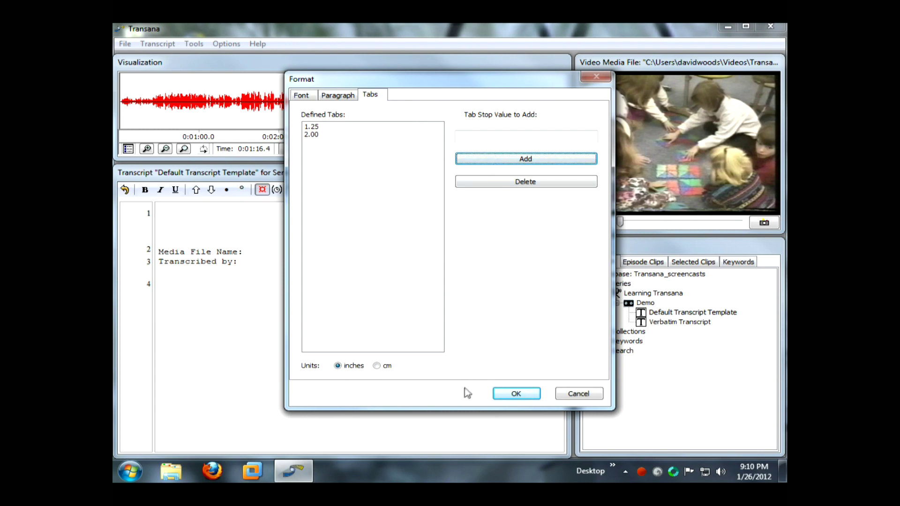
pyautogui.click(518, 394)
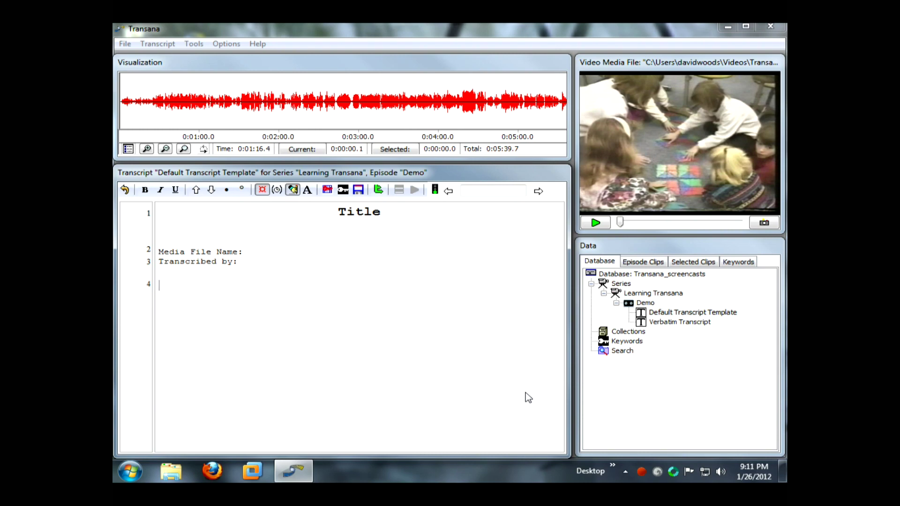
# Enter the tab-separated speaker placeholder 'Sp:' and '(text)' on line 4.
pyautogui.press('Tab')
pyautogui.write('Sp:')
pyautogui.press('Tab')
pyautogui.press('Tab')
pyautogui.write('(text)')
pyautogui.click(126, 45)
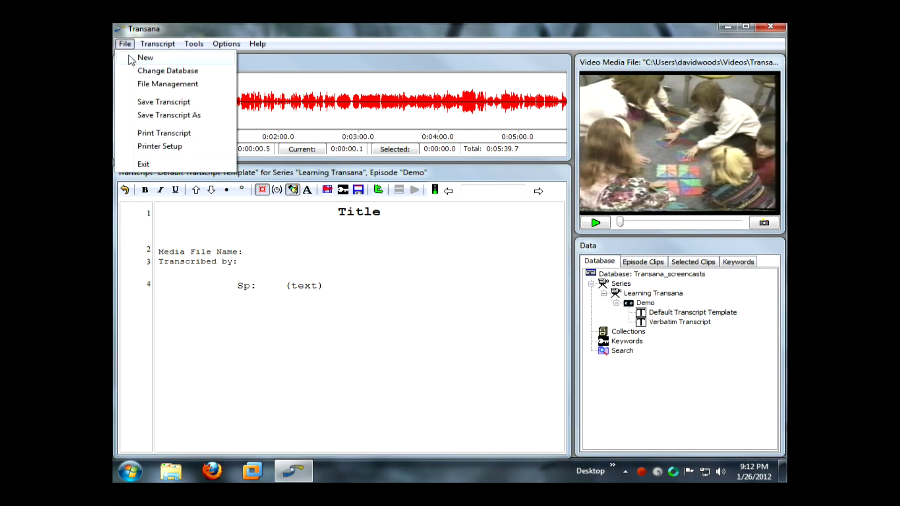
# Save the transcript as XML Format, entering 'default' as the file name.
pyautogui.click(143, 116)
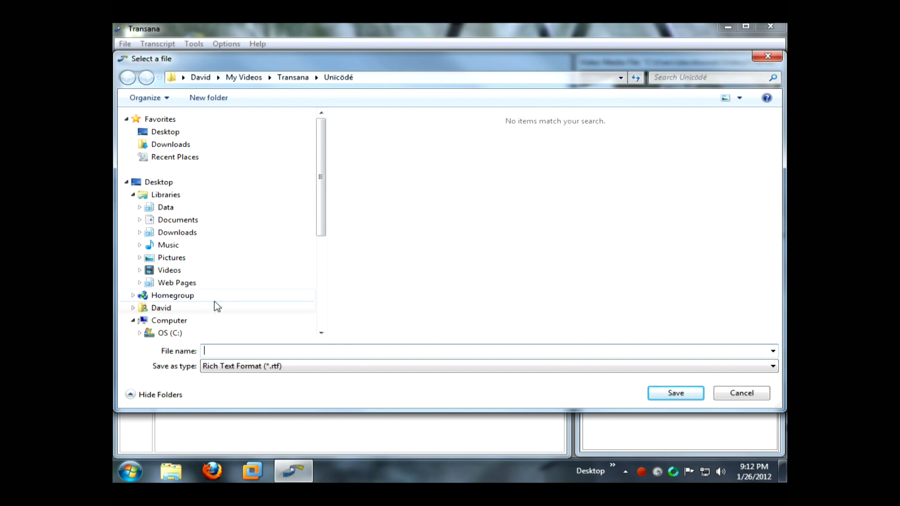
pyautogui.click(235, 368)
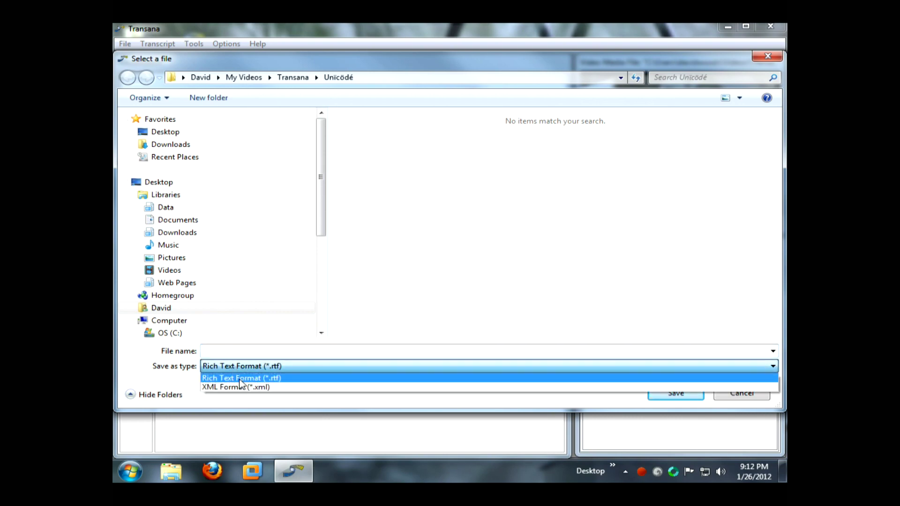
pyautogui.click(242, 387)
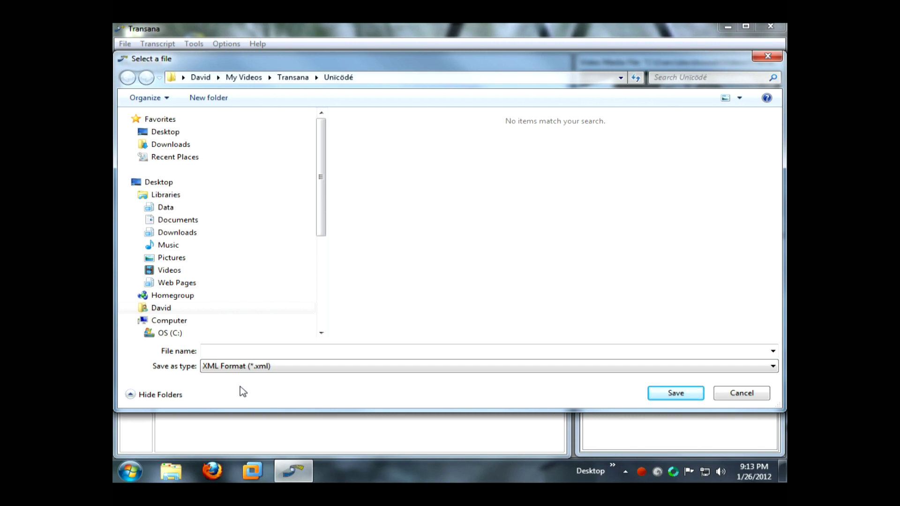
pyautogui.click(229, 353)
pyautogui.write('d')
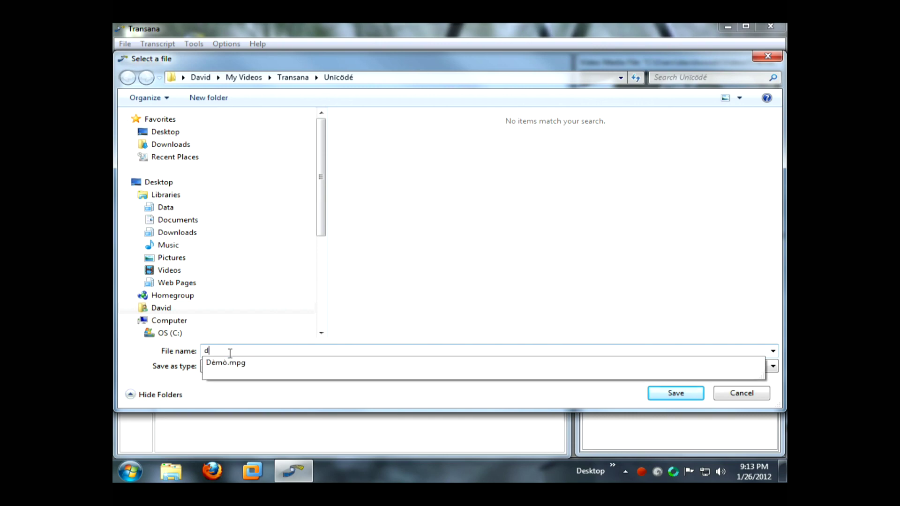
pyautogui.write('efault')
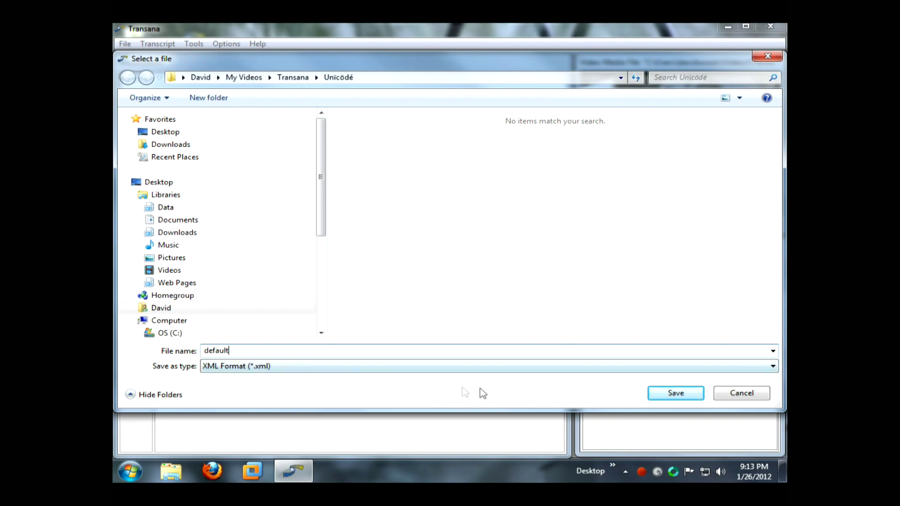
# Save default.xml, then delete the Default Transcript Template transcript and its notes from Demo.
pyautogui.click(664, 394)
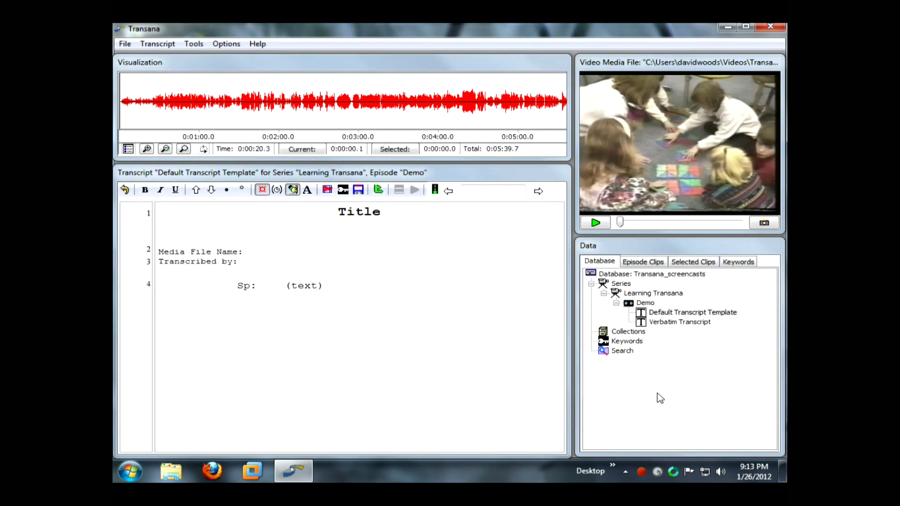
pyautogui.doubleClick(666, 313)
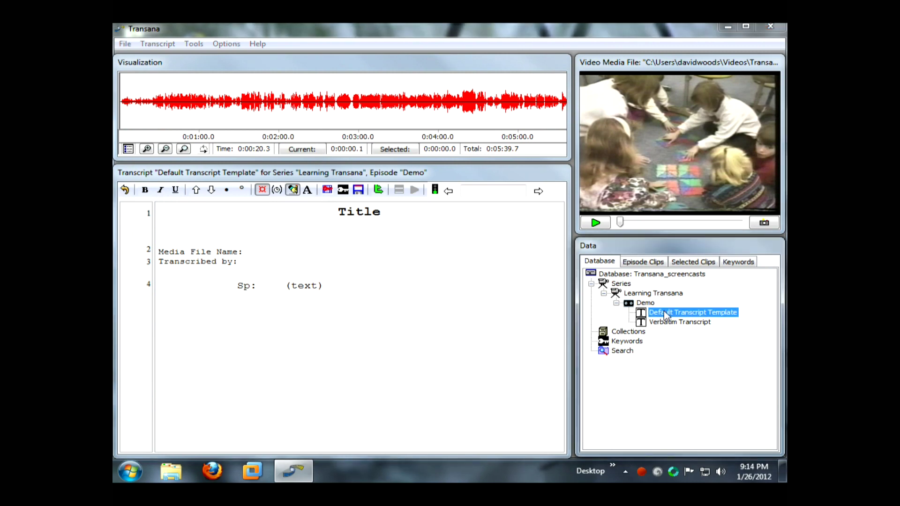
pyautogui.rightClick(666, 315)
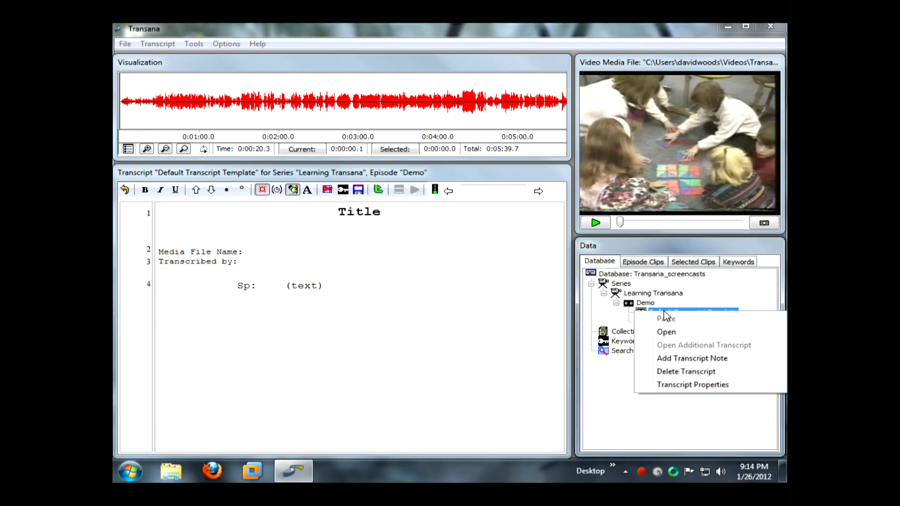
pyautogui.click(675, 372)
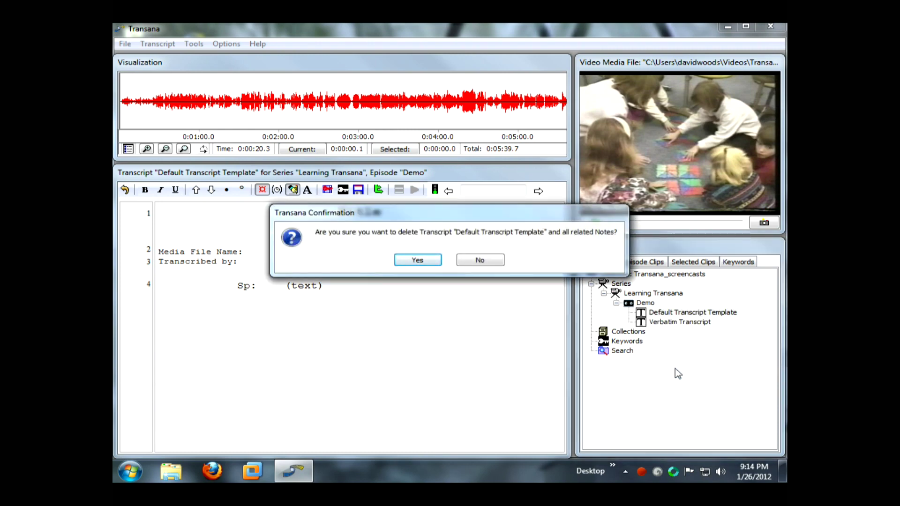
pyautogui.click(419, 260)
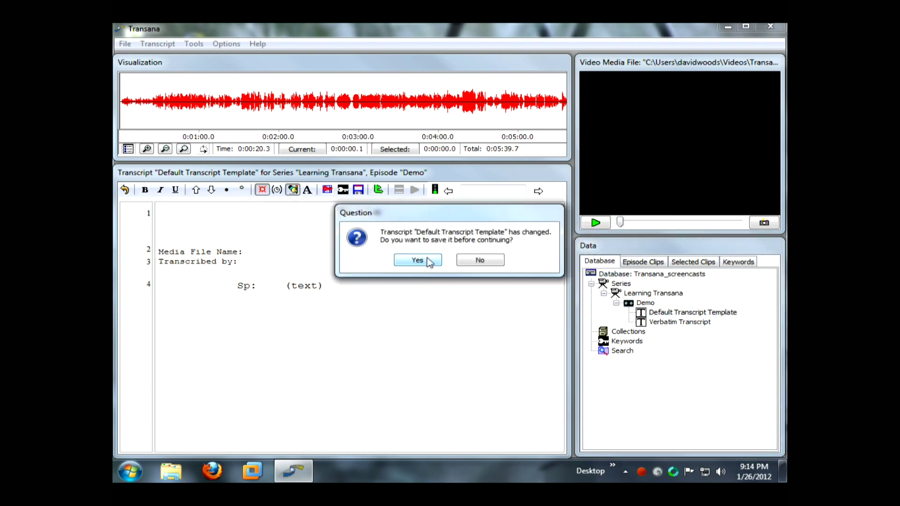
pyautogui.click(491, 264)
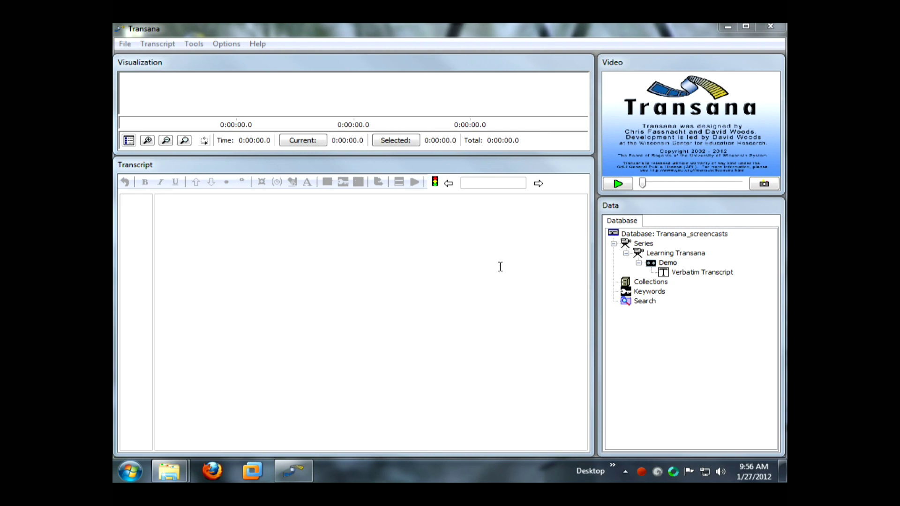
# Create a BBC News episode in Learning Transana using Demo's BBC News.mp4 as media.
pyautogui.rightClick(681, 253)
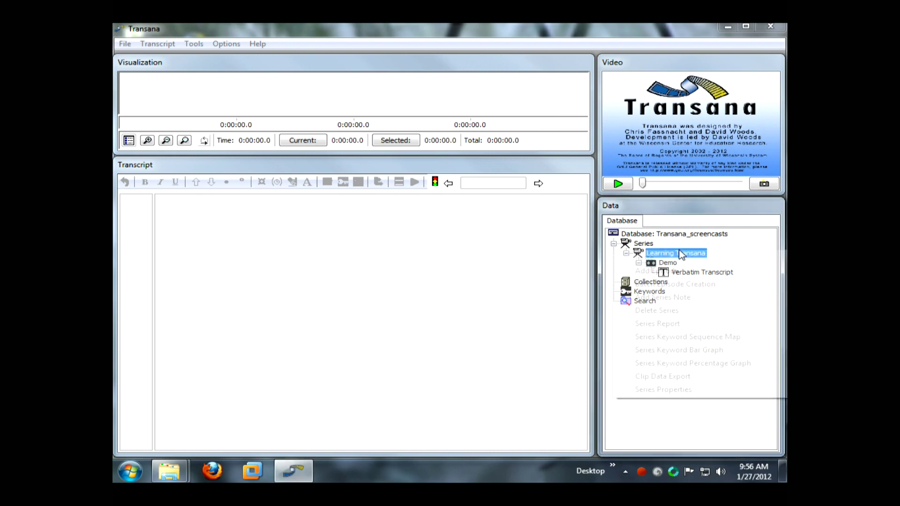
pyautogui.click(676, 272)
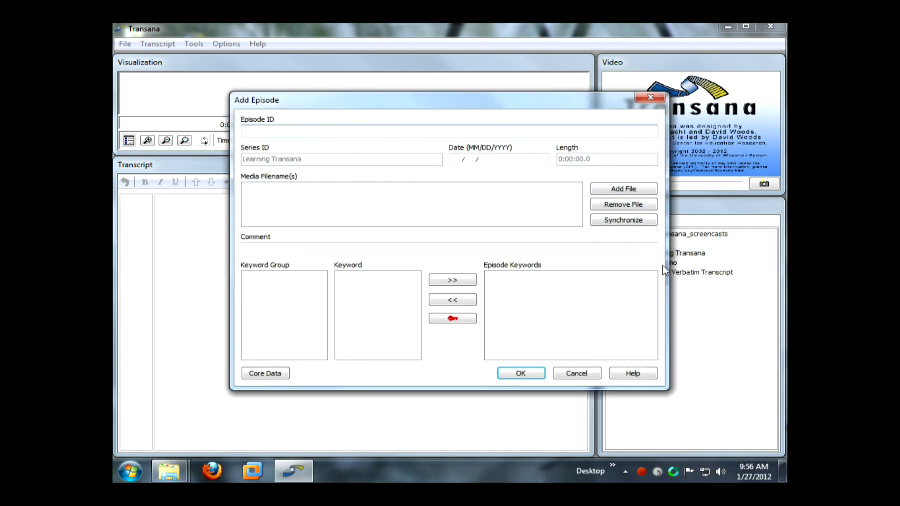
pyautogui.click(597, 188)
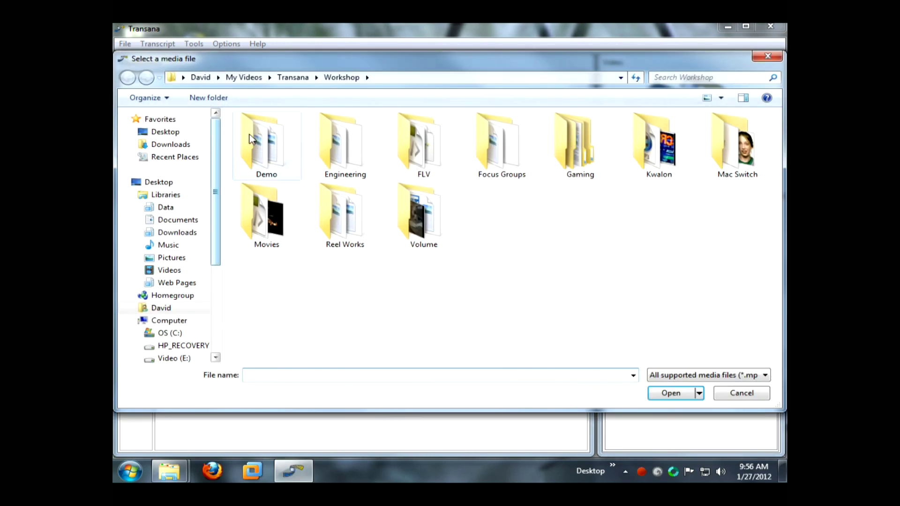
pyautogui.doubleClick(253, 140)
pyautogui.doubleClick(344, 150)
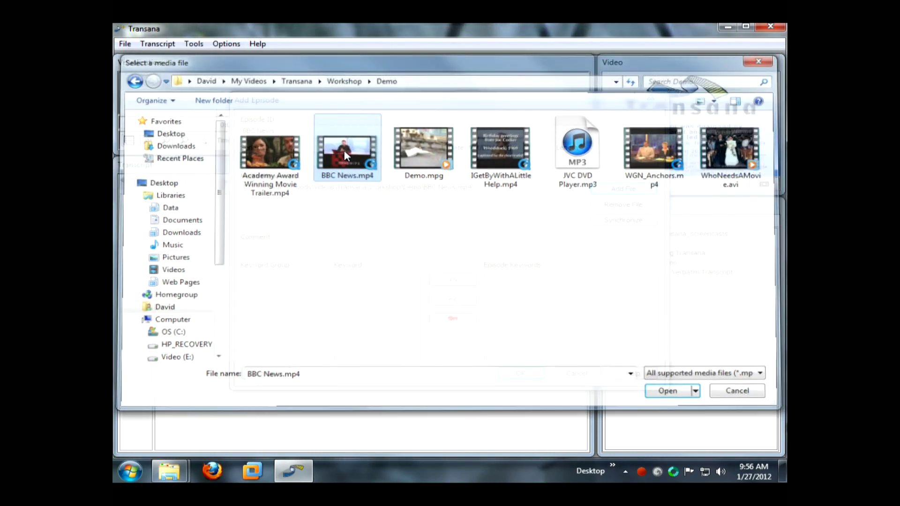
pyautogui.click(521, 373)
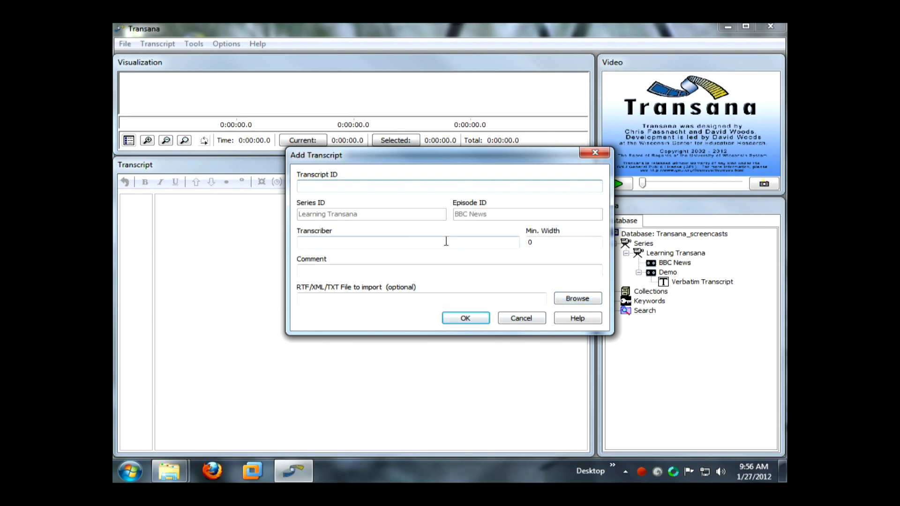
# Add a transcript with ID 'Verbatim Transcript' to the BBC News episode.
pyautogui.click(374, 295)
pyautogui.write('Verbatim Transcript')
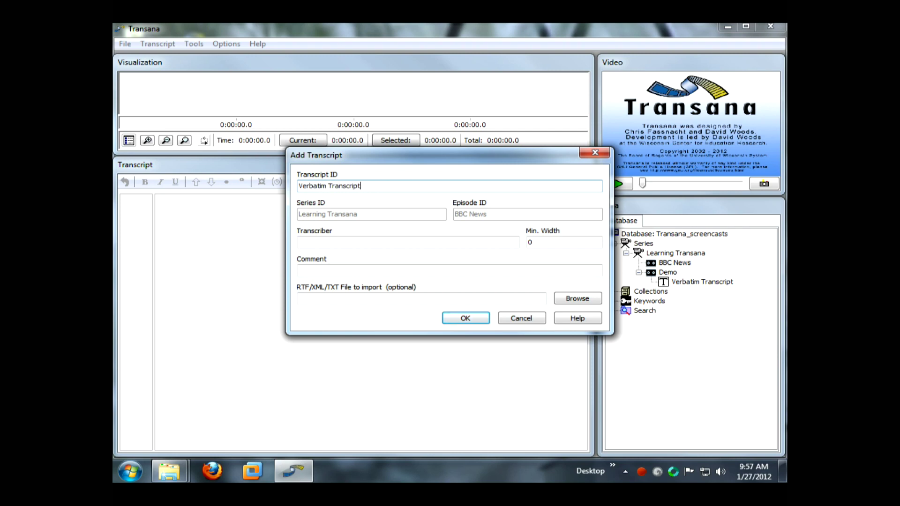
pyautogui.click(467, 317)
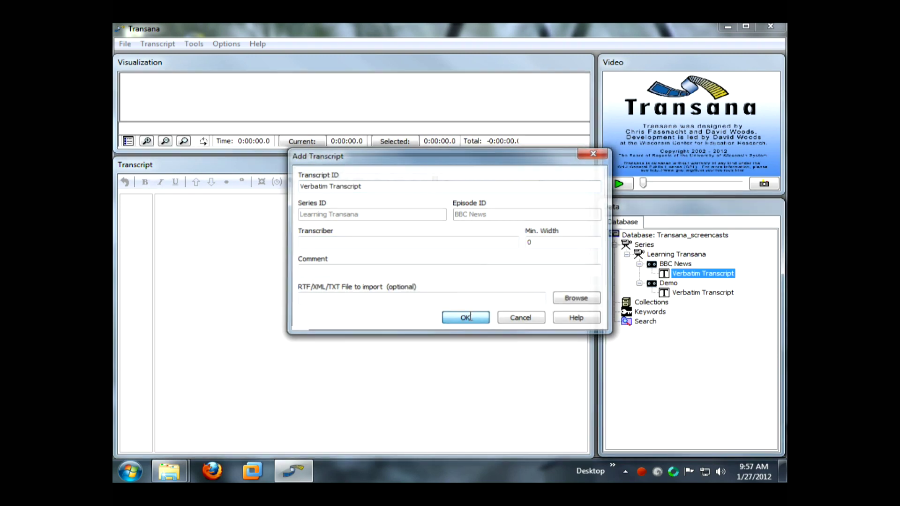